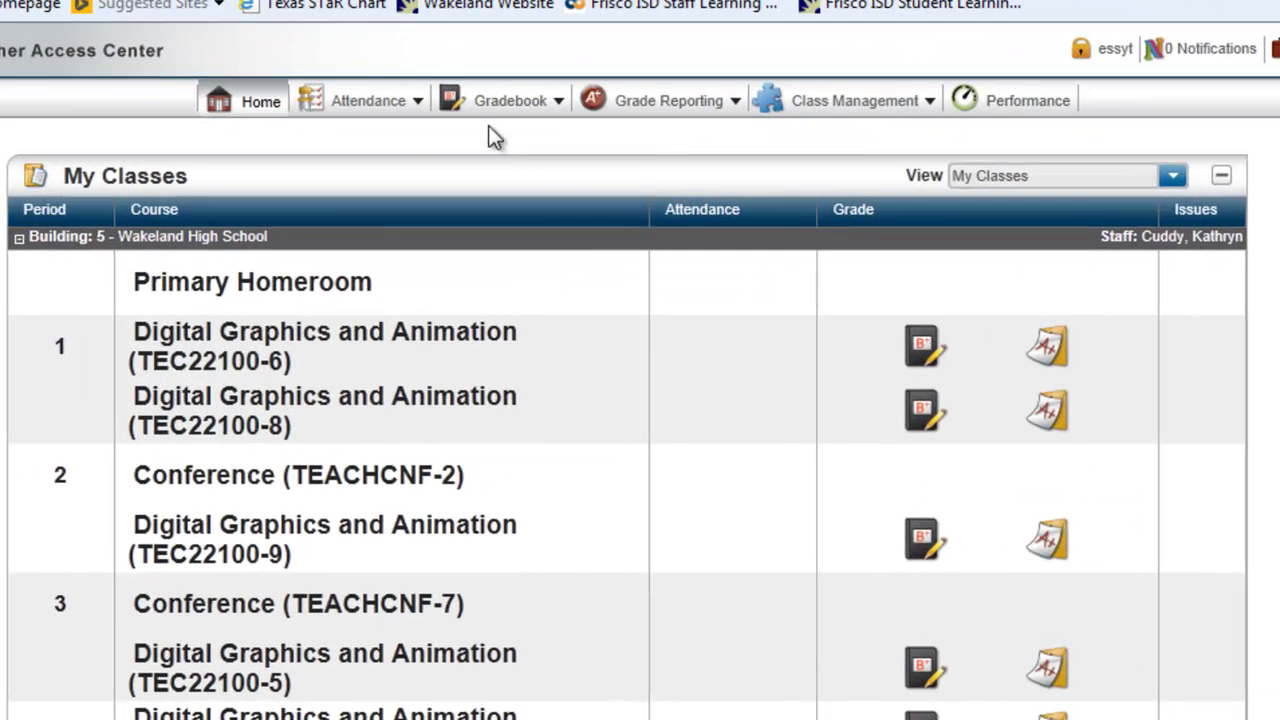
# Open Gradebook Setup for the Digital Graphics and Animation class.
pyautogui.click(530, 116)
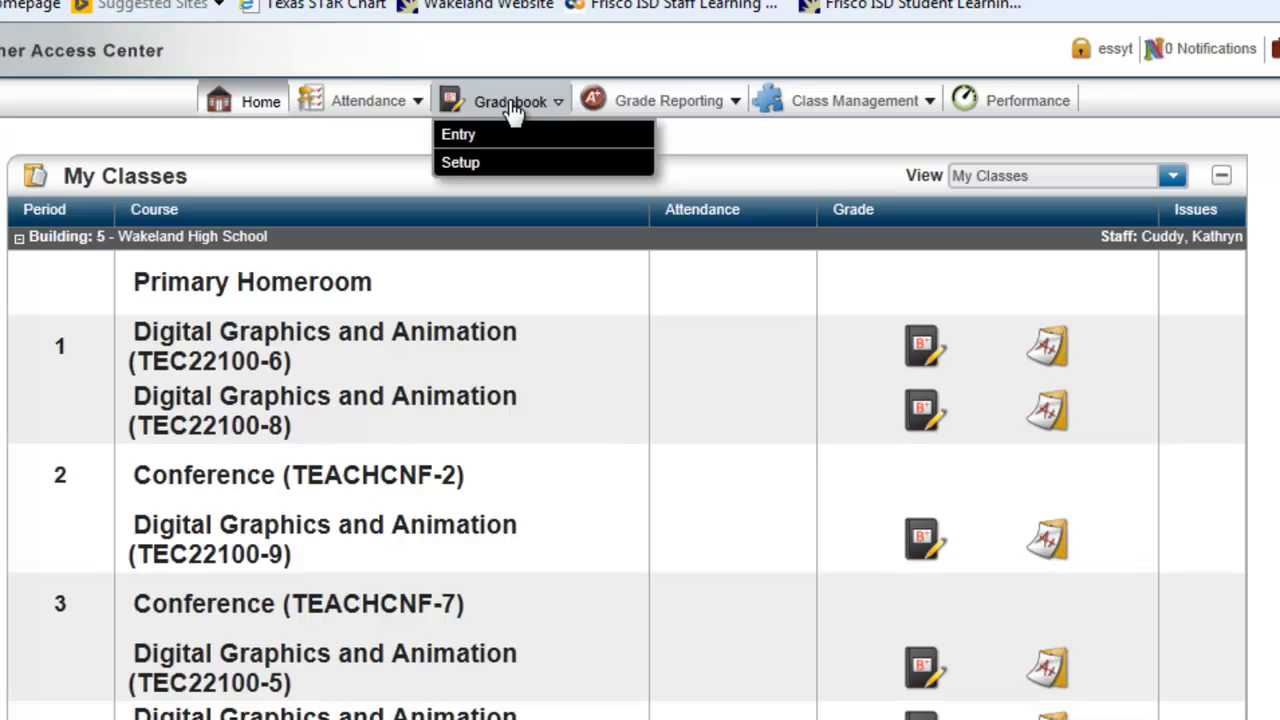
pyautogui.click(498, 172)
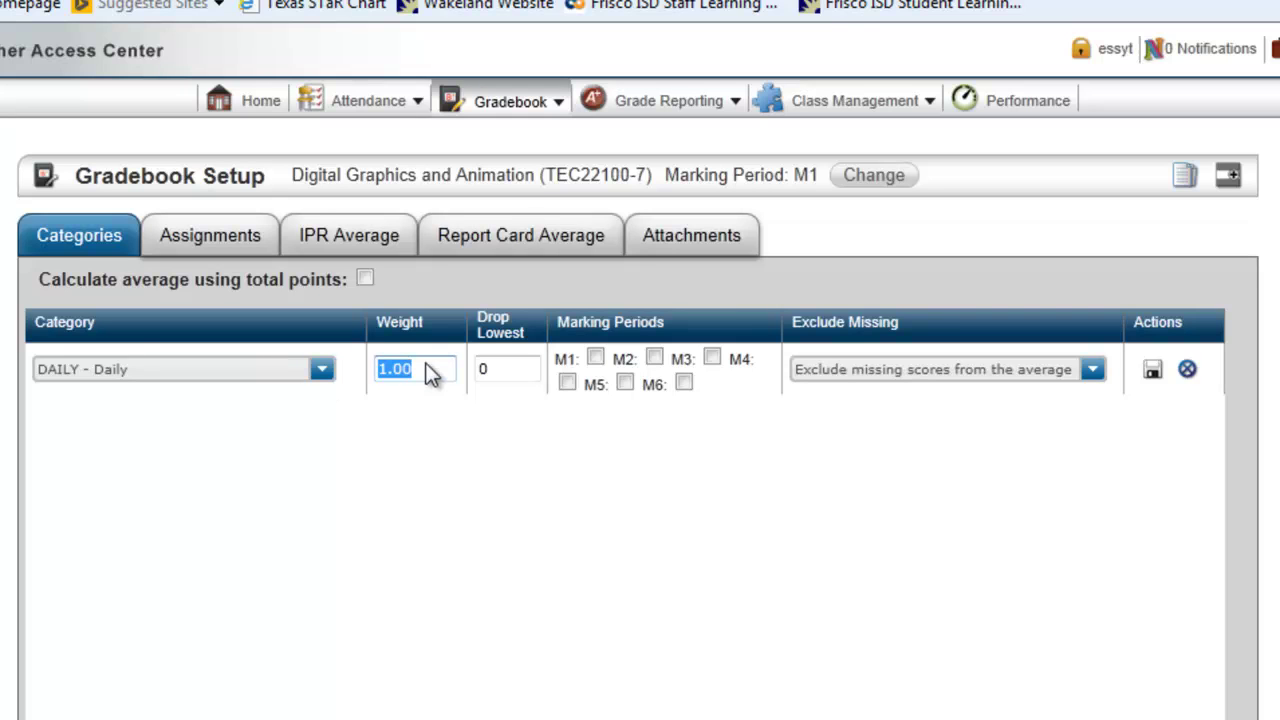
# Change the DAILY category's weight to 20.
pyautogui.write('202')
pyautogui.press('BackSpace')
# Keep missing scores excluded from the average and save DAILY at weight 20.00.
pyautogui.click(1093, 372)
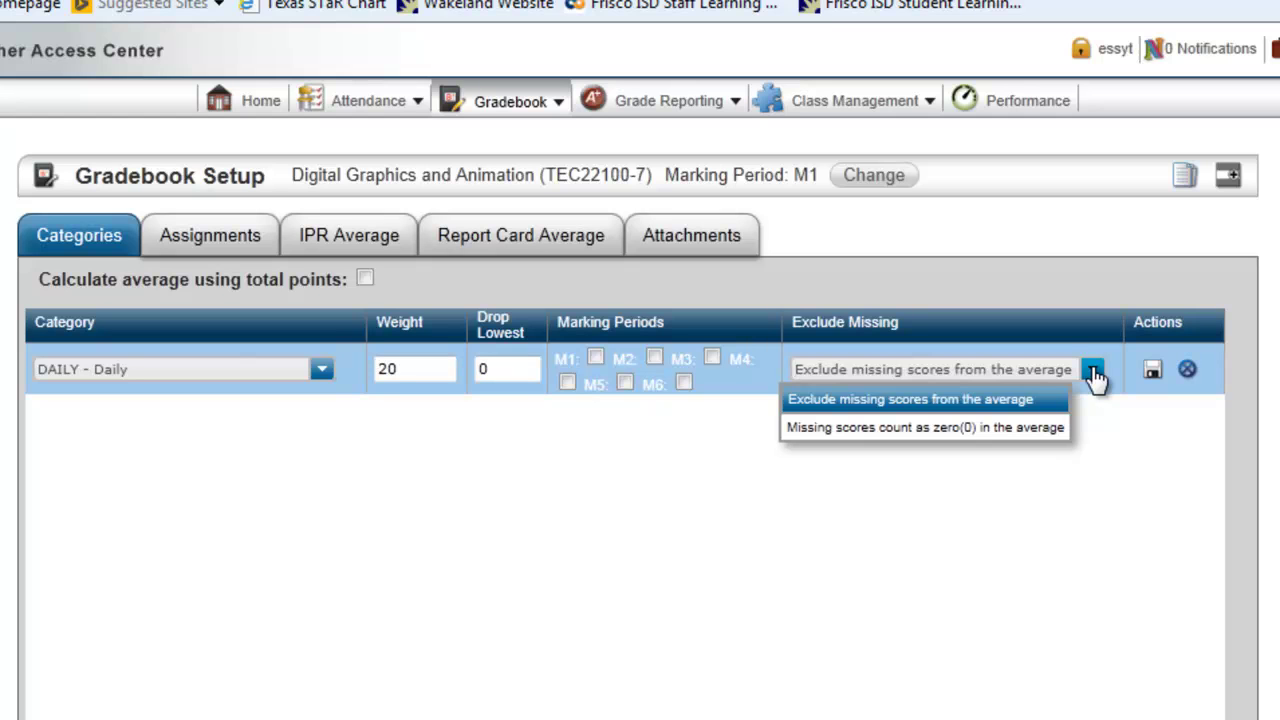
pyautogui.click(1032, 434)
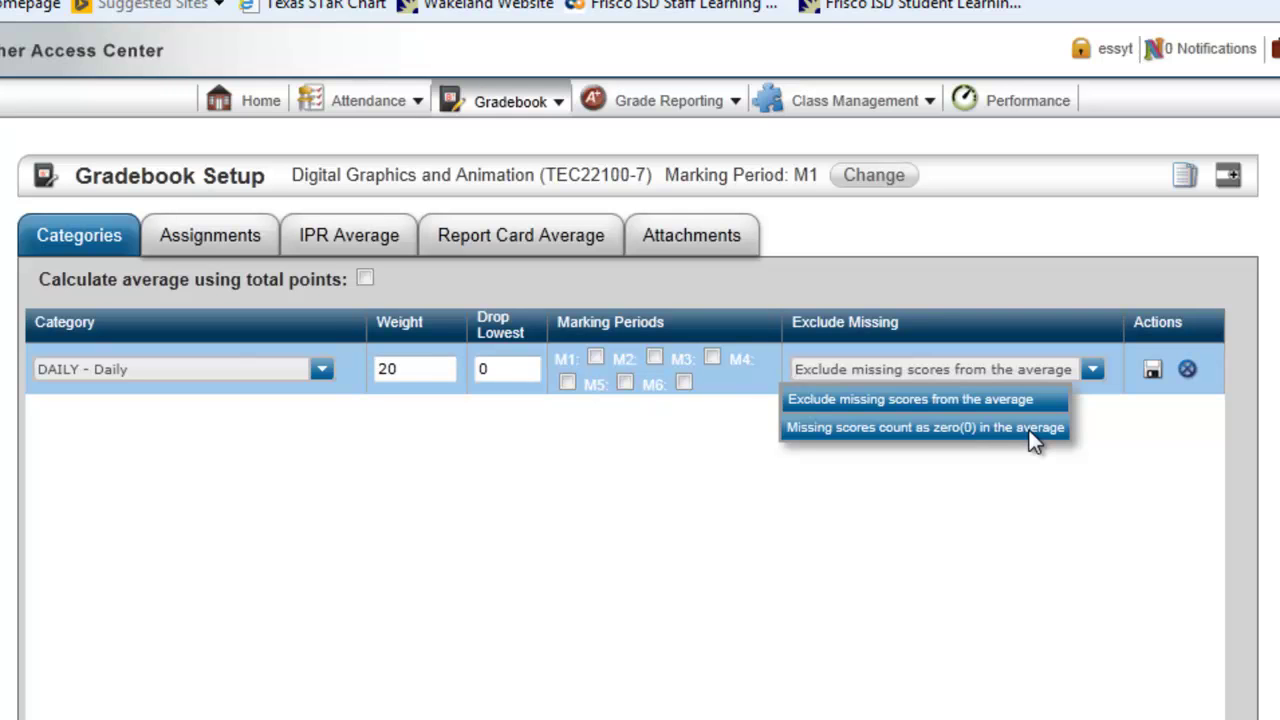
pyautogui.click(1054, 405)
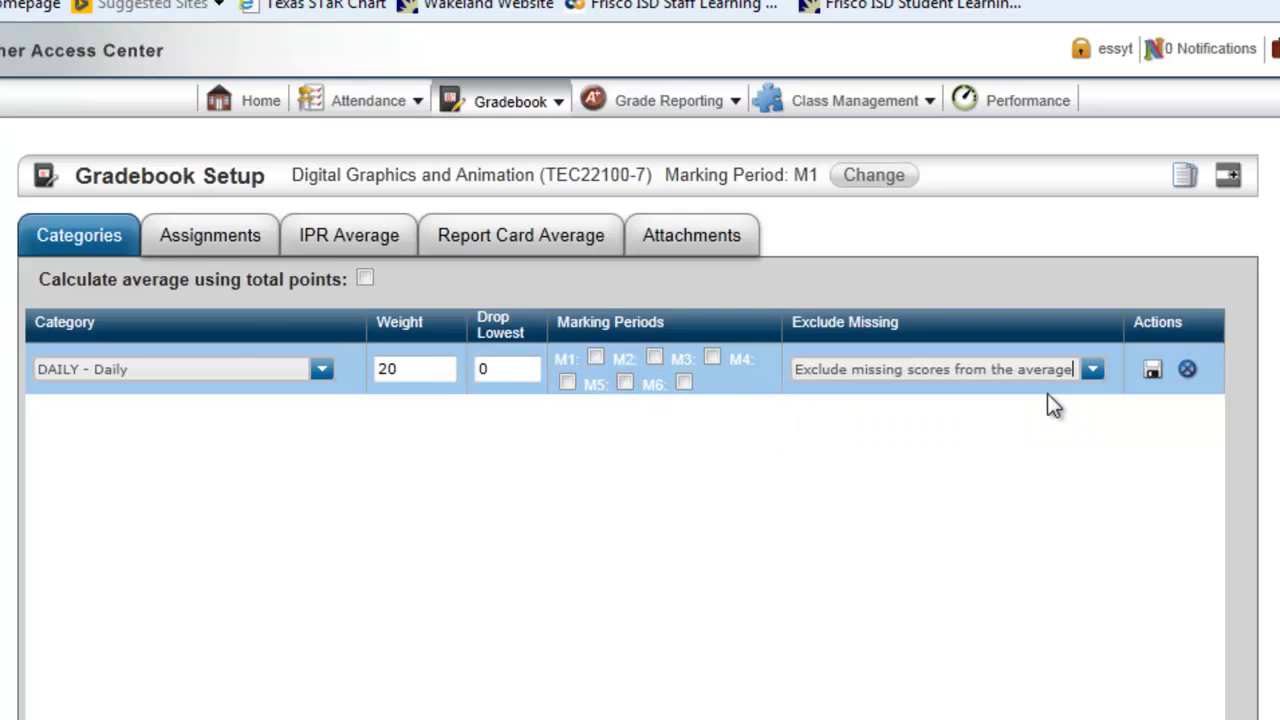
pyautogui.click(1153, 372)
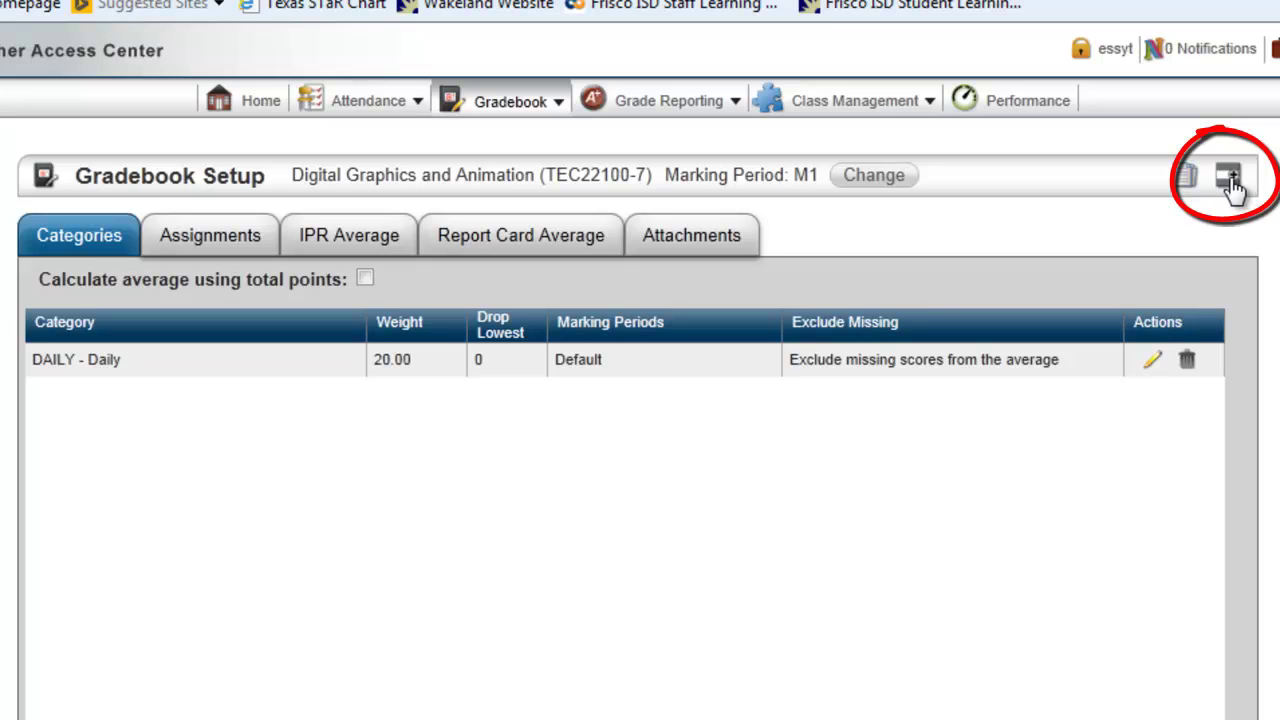
# Add a MIN - Minor Grades category row with weight 30 and save it.
pyautogui.click(1230, 180)
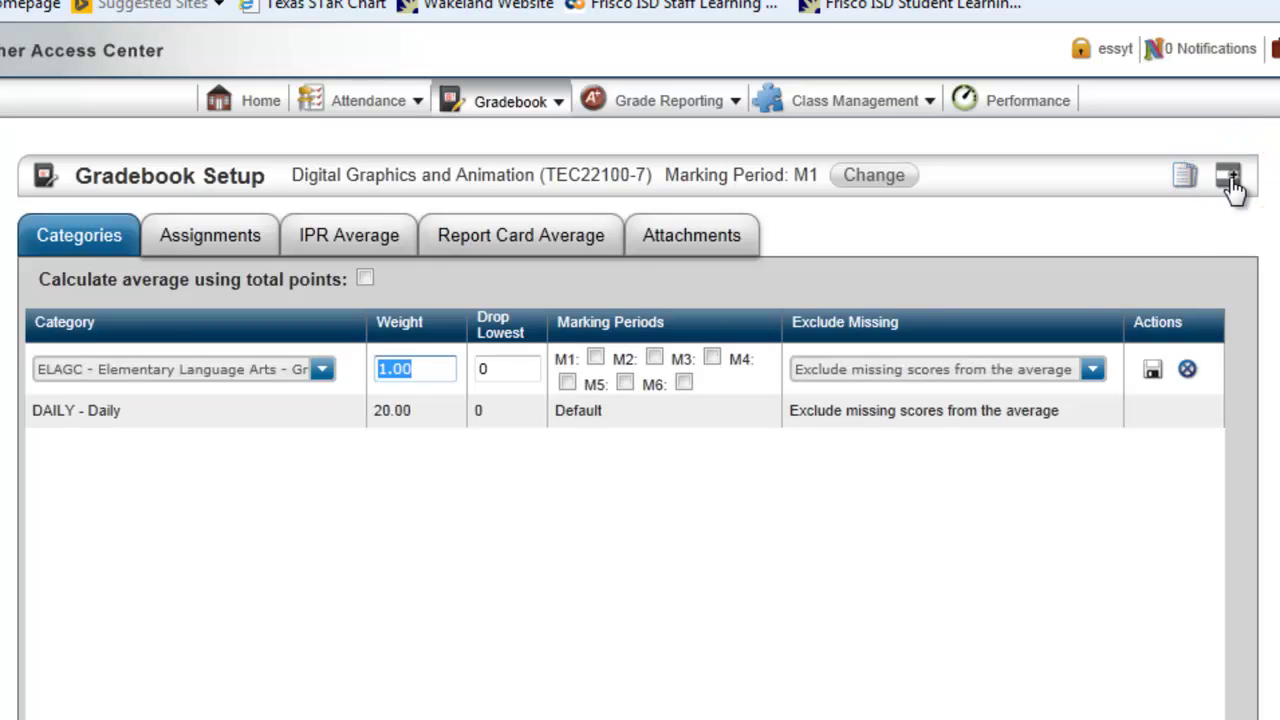
pyautogui.click(322, 370)
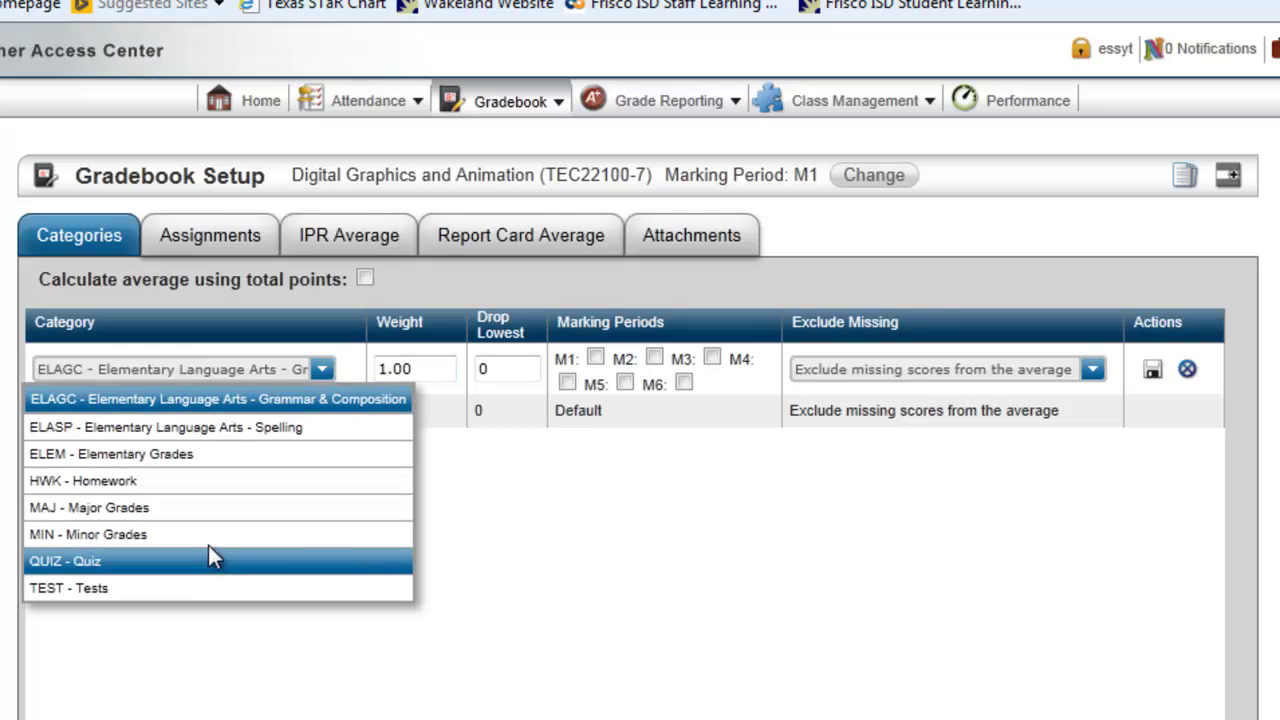
pyautogui.click(208, 535)
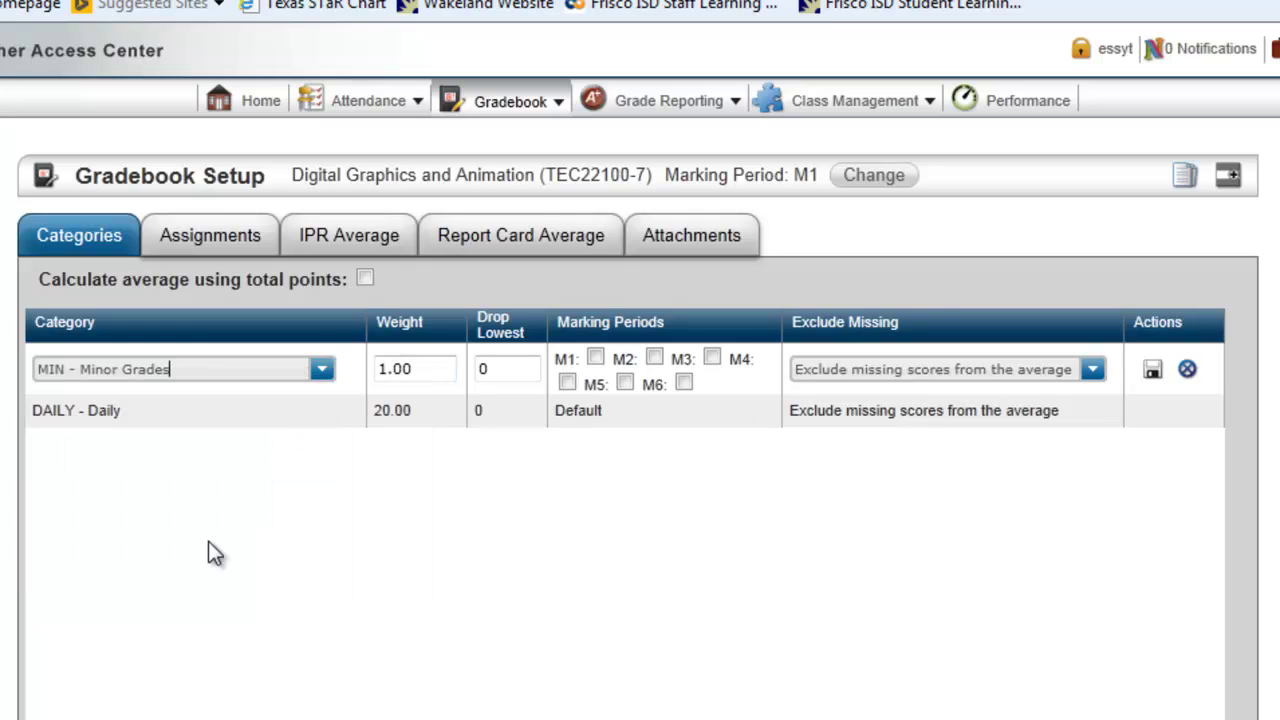
pyautogui.moveTo(437, 366); pyautogui.dragTo(369, 366)
pyautogui.write('30')
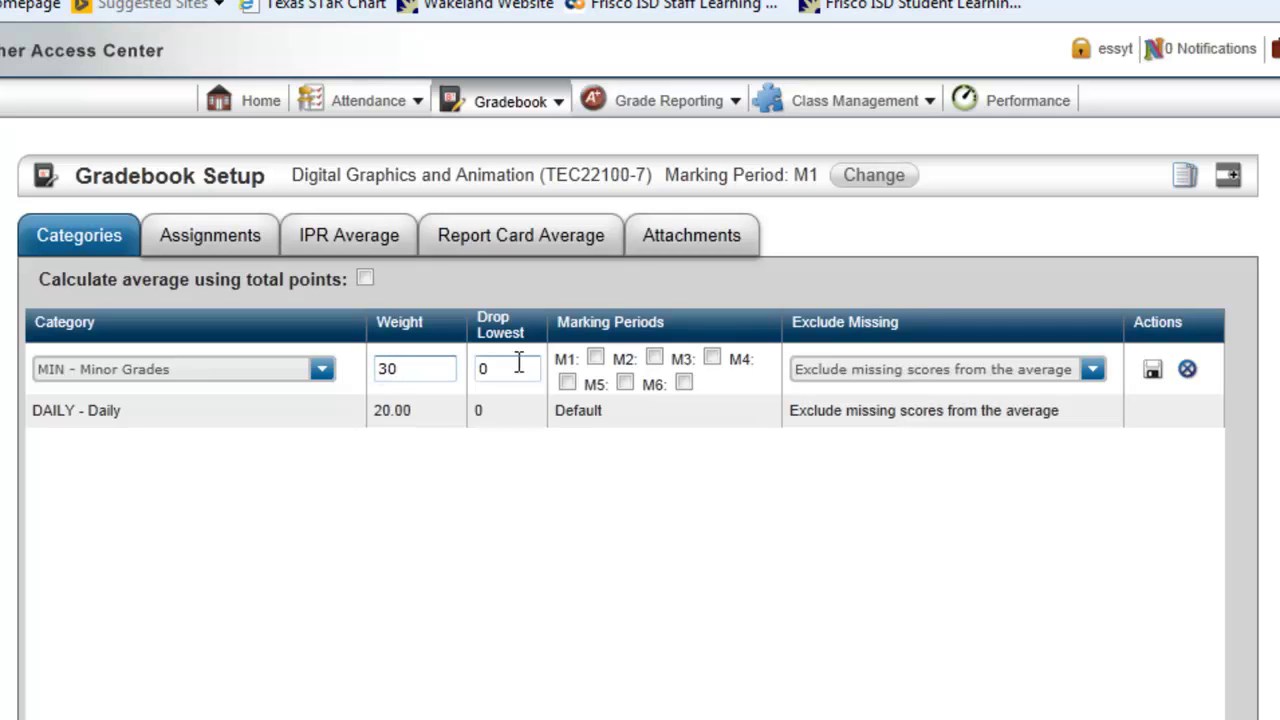
pyautogui.click(1152, 371)
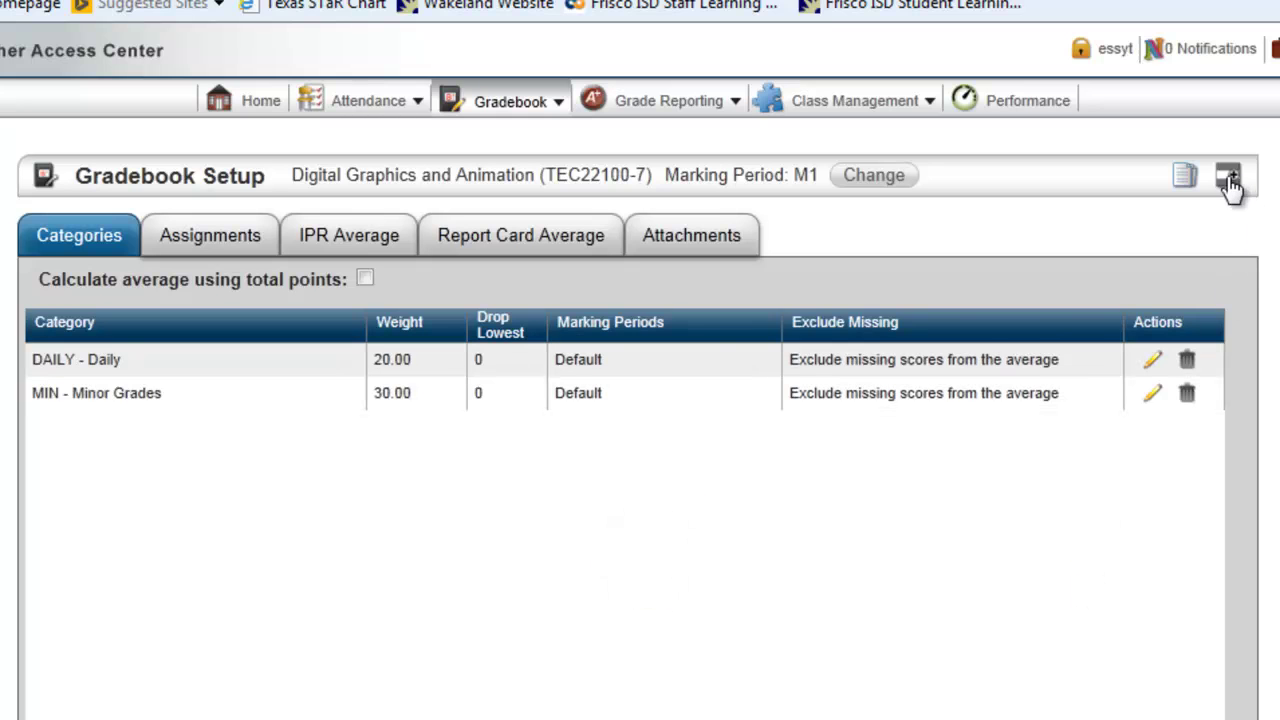
# Add a MAJ - Major Grades category row with weight 50 and save it.
pyautogui.click(1228, 178)
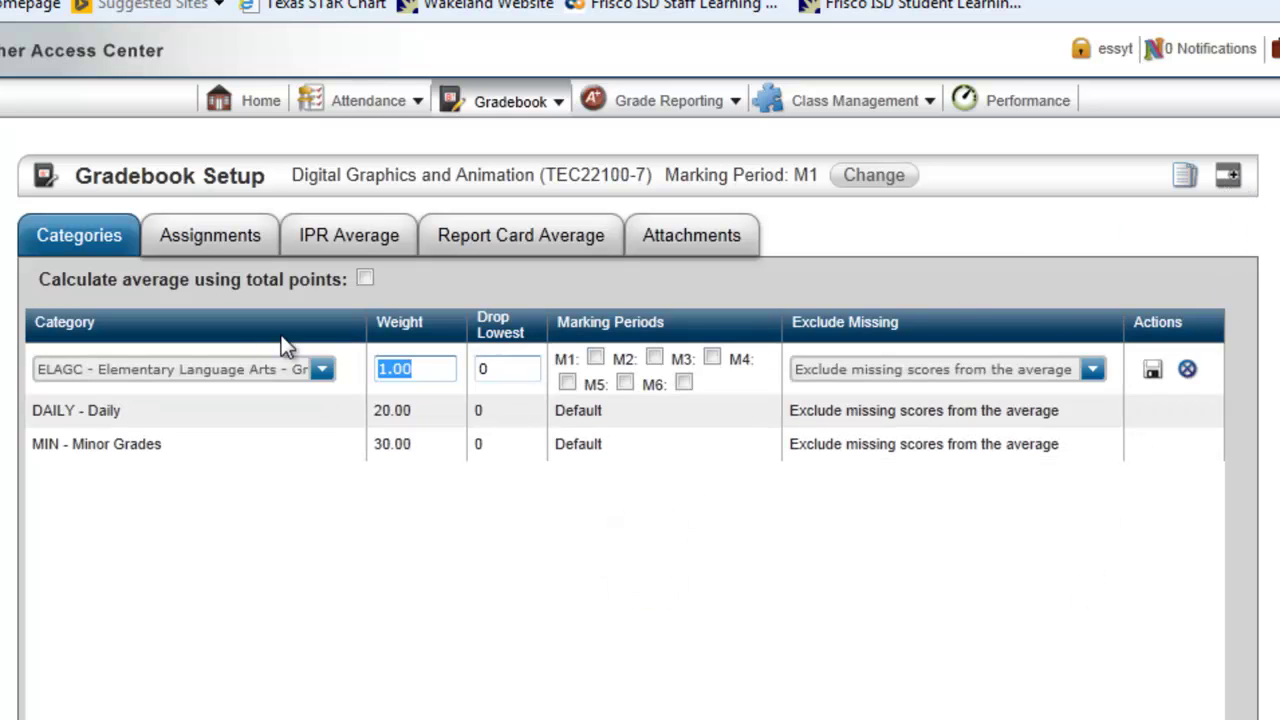
pyautogui.click(323, 372)
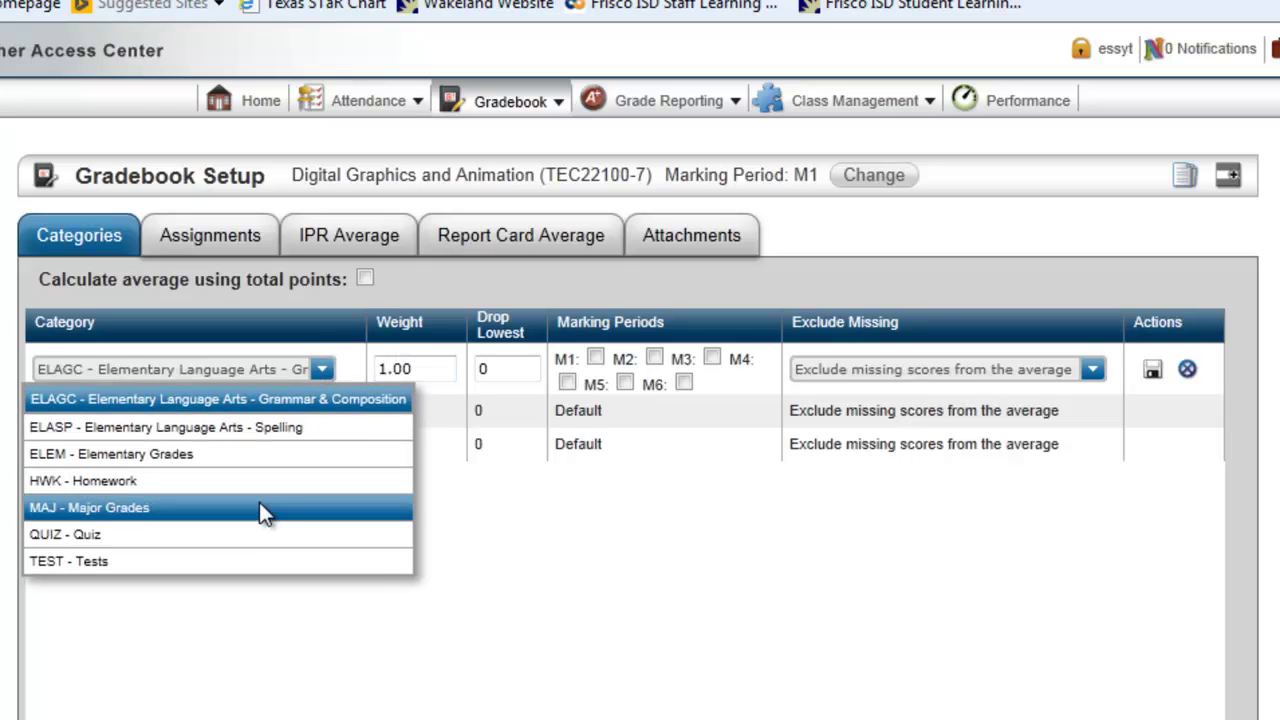
pyautogui.click(259, 507)
pyautogui.moveTo(418, 368); pyautogui.dragTo(355, 366)
pyautogui.write('50')
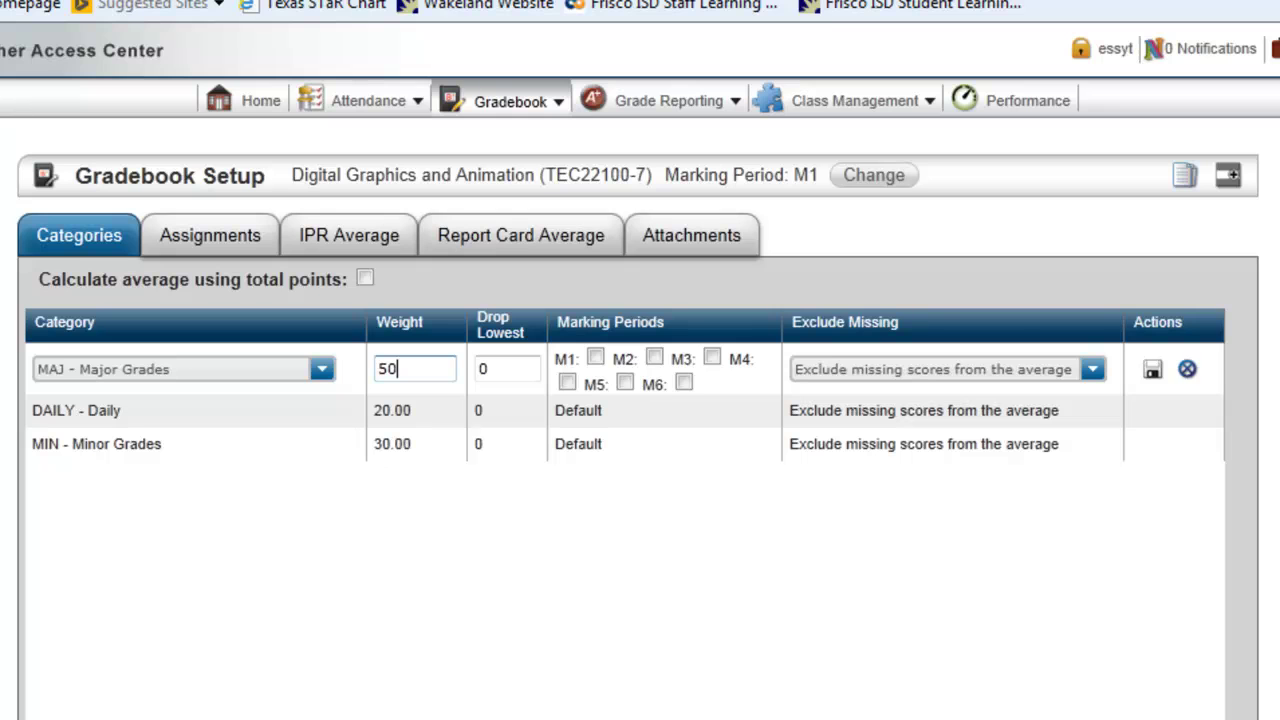
pyautogui.click(1152, 370)
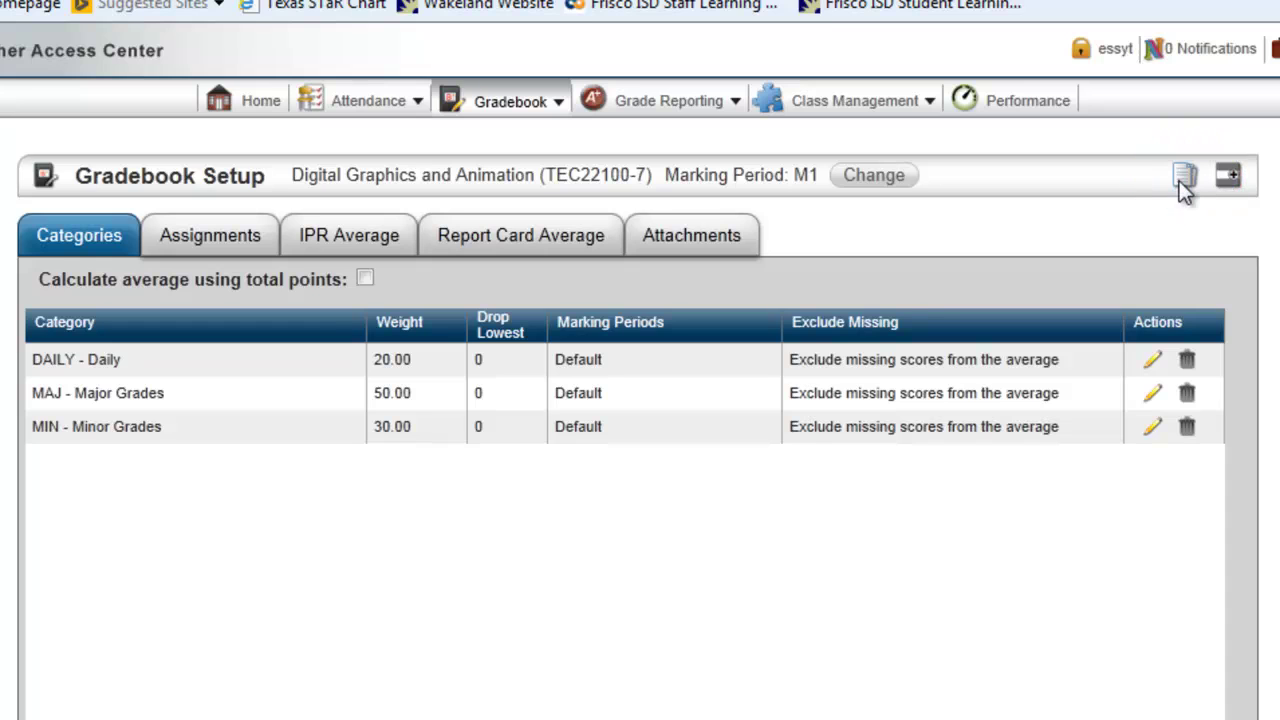
# Open the Copy Assignment page and scroll down to the To Courses list.
pyautogui.click(1180, 184)
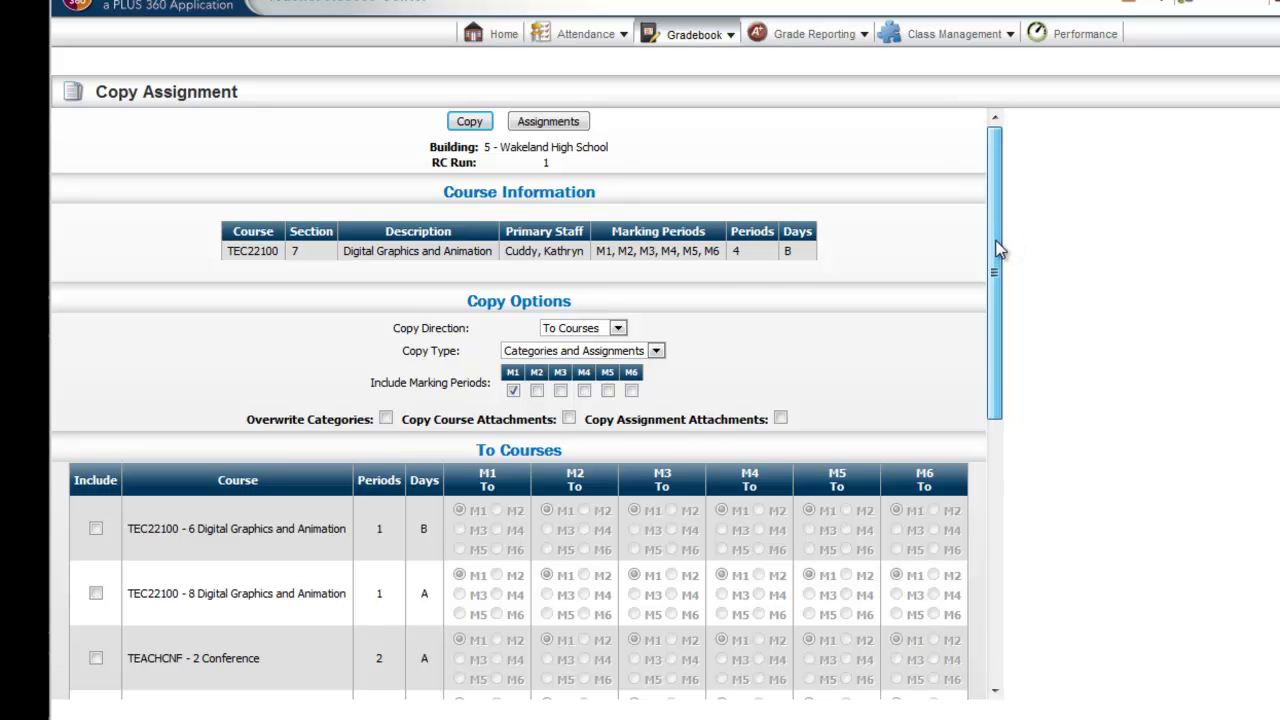
pyautogui.moveTo(995, 256); pyautogui.dragTo(998, 280)
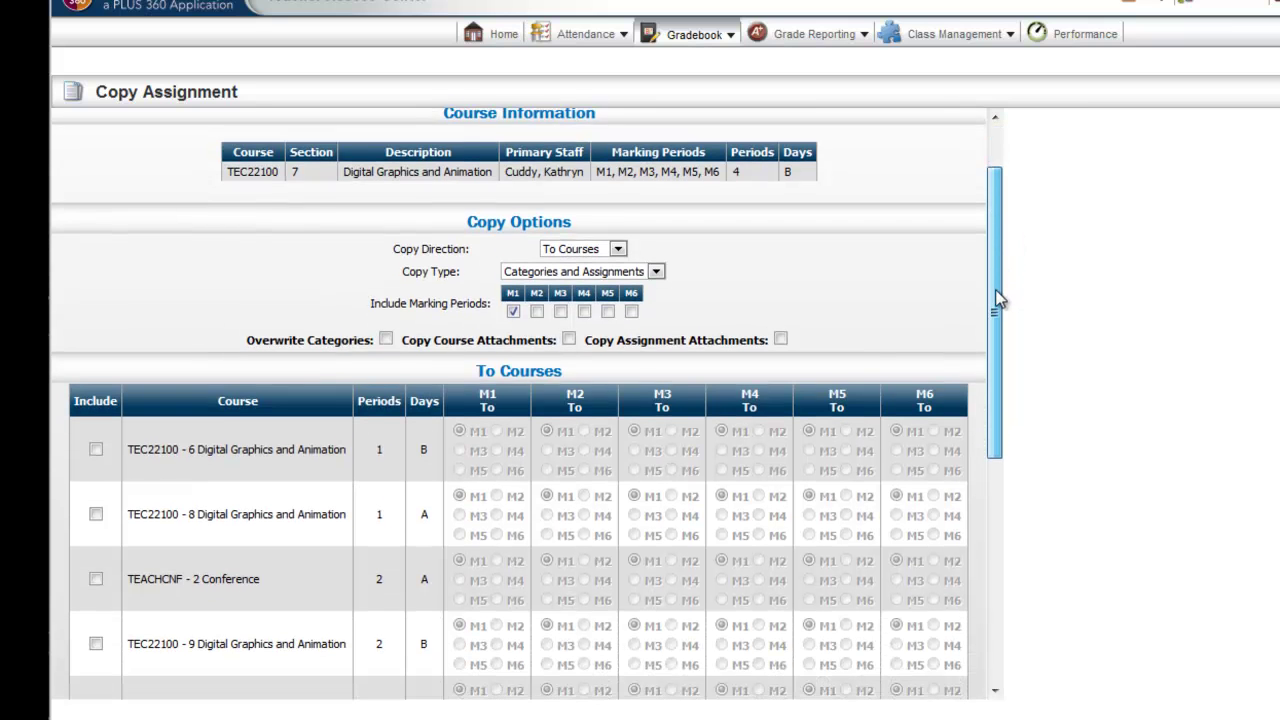
pyautogui.moveTo(998, 304); pyautogui.dragTo(1000, 340)
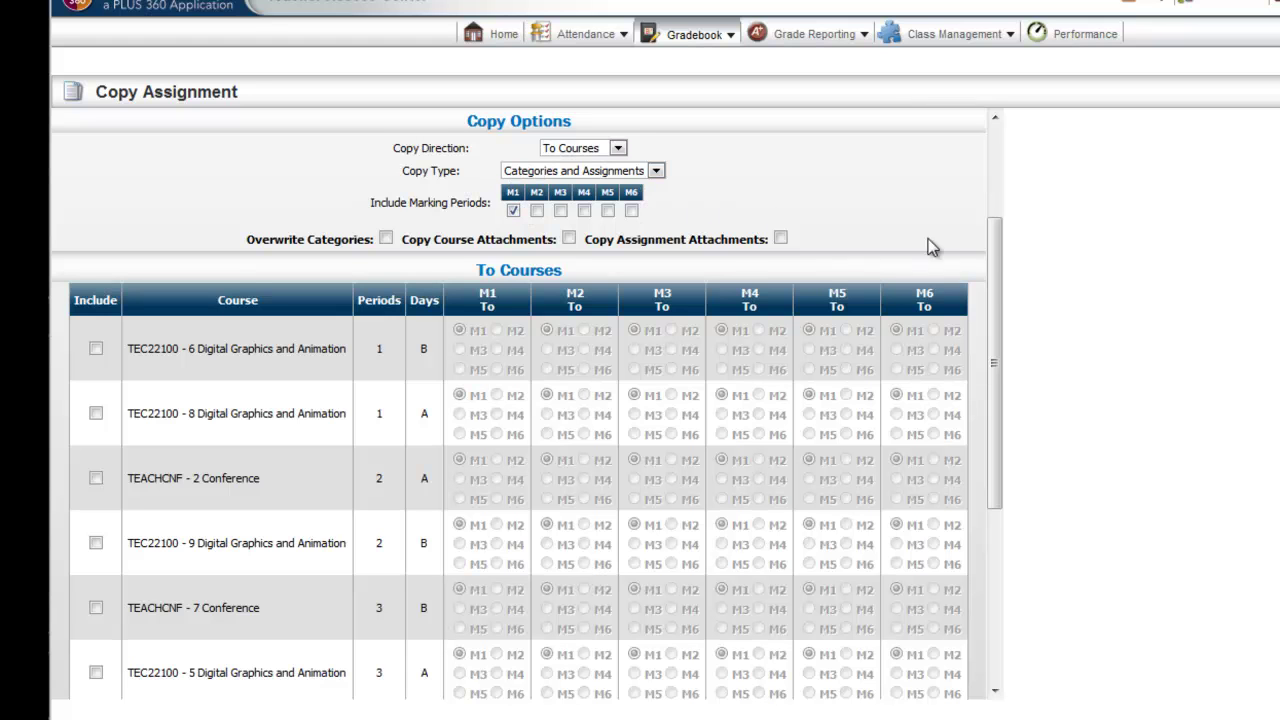
pyautogui.moveTo(997, 275); pyautogui.dragTo(997, 315)
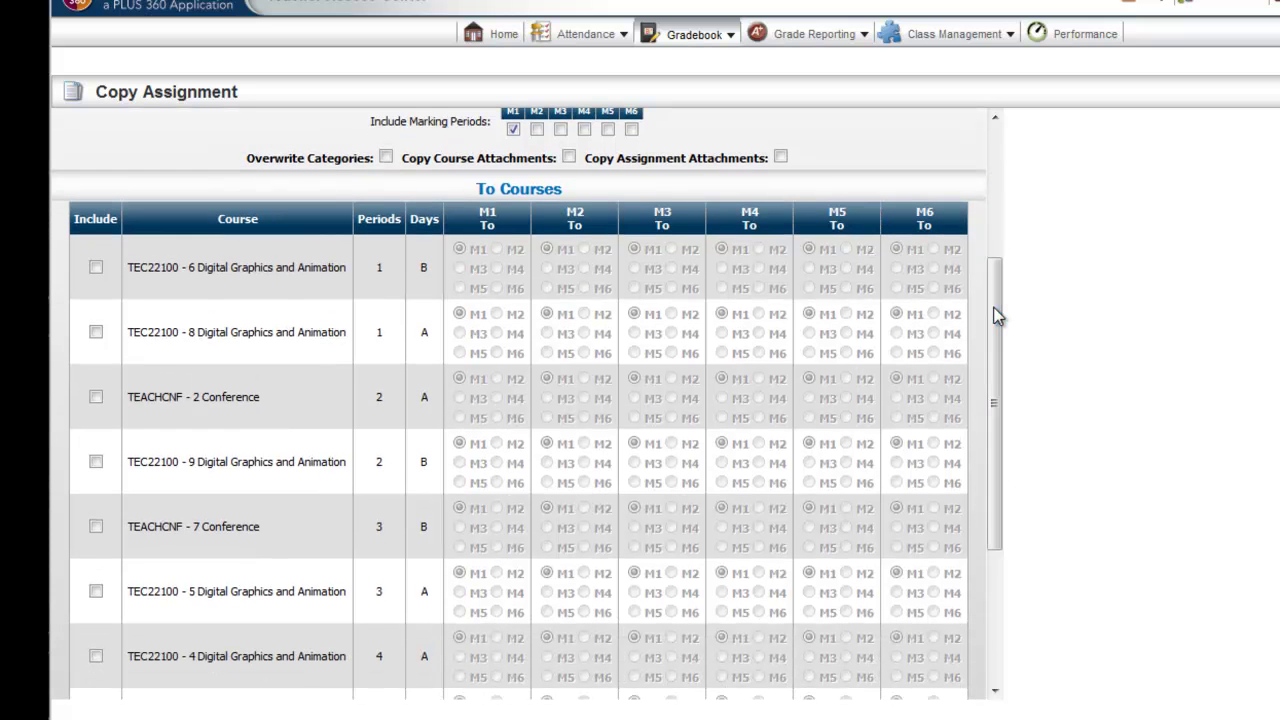
# Include TEC22100 sections 6, 8, 9, 5, 4 and 7 plus the period 2 Conference as copy targets.
pyautogui.click(96, 268)
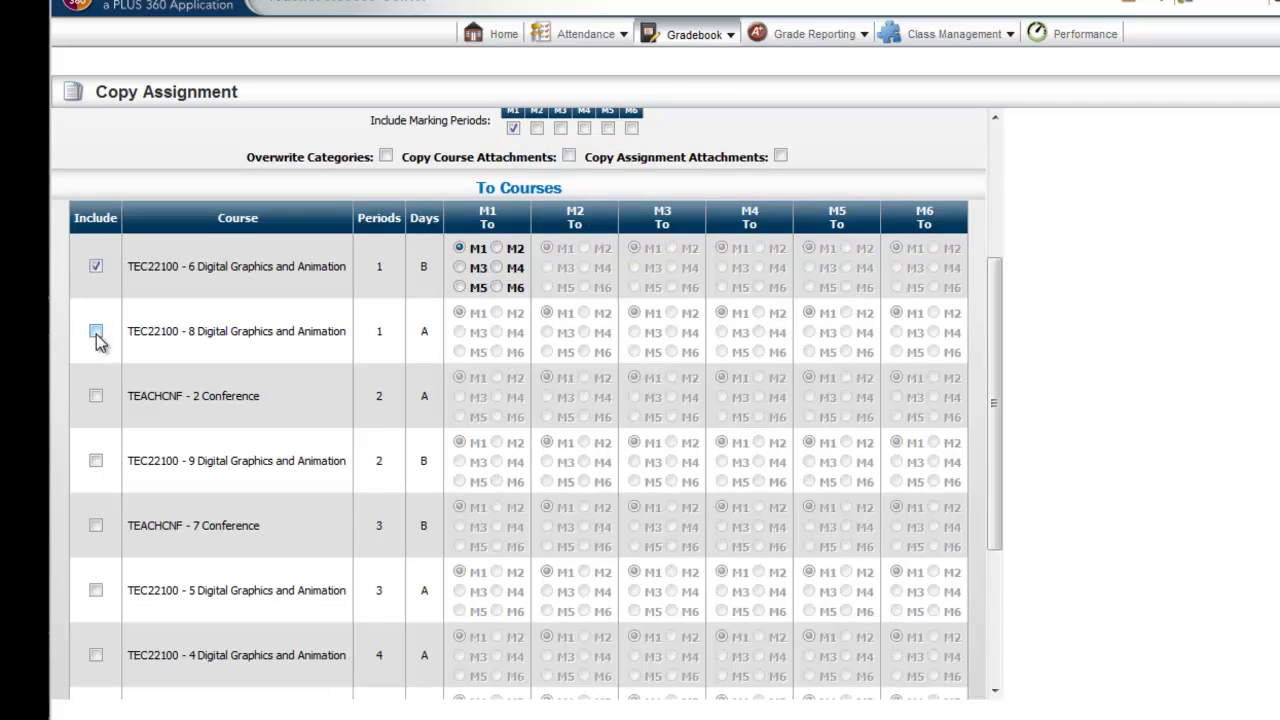
pyautogui.click(96, 332)
pyautogui.click(96, 400)
pyautogui.click(96, 460)
pyautogui.click(96, 523)
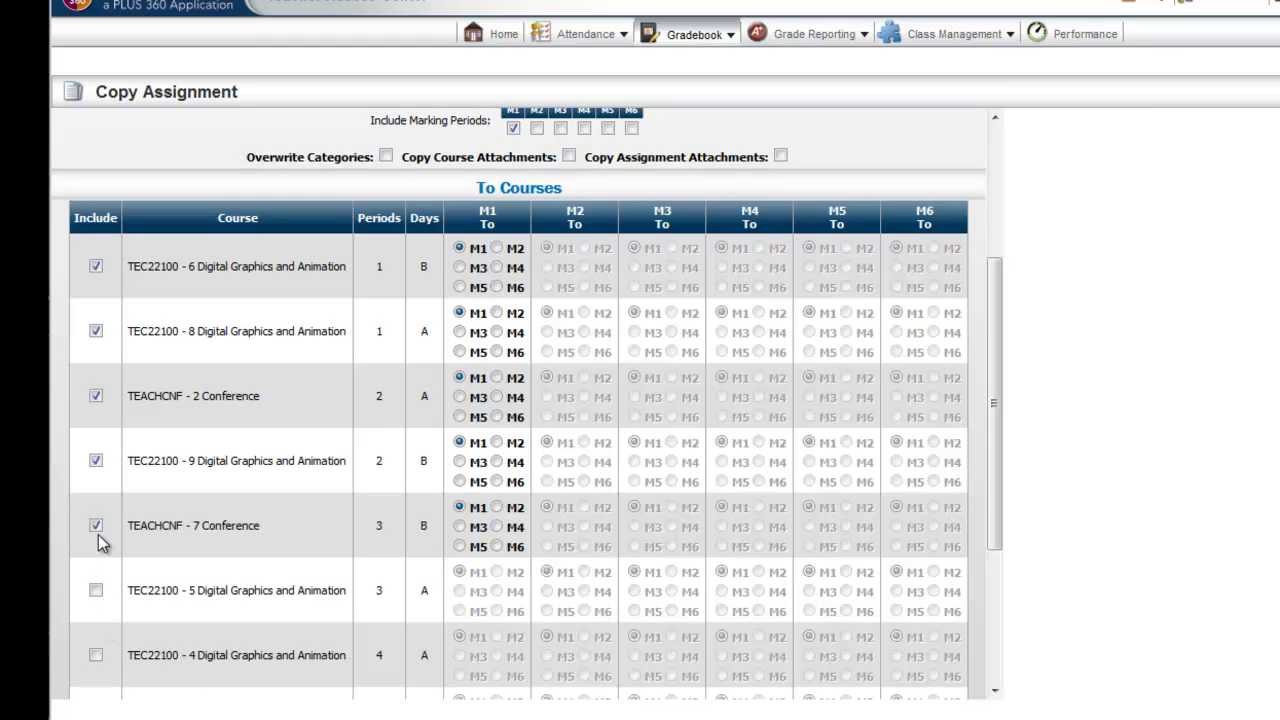
pyautogui.click(96, 525)
pyautogui.click(96, 400)
pyautogui.click(96, 590)
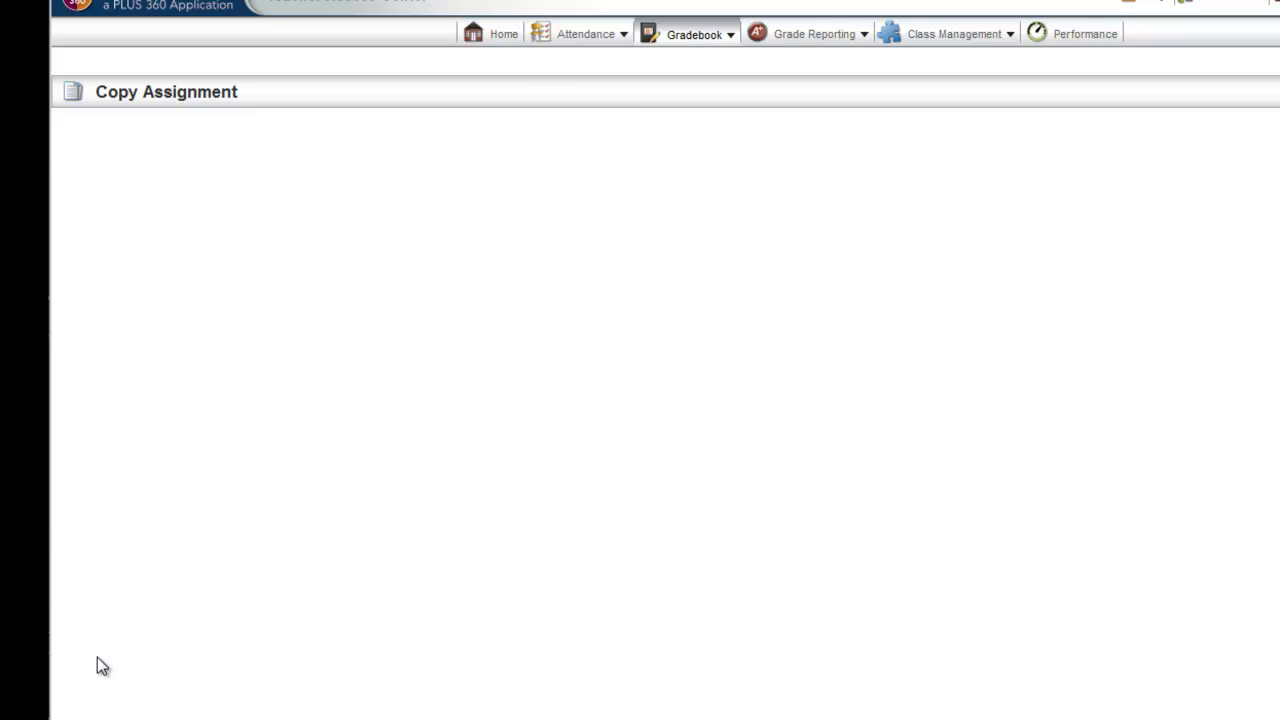
pyautogui.click(96, 656)
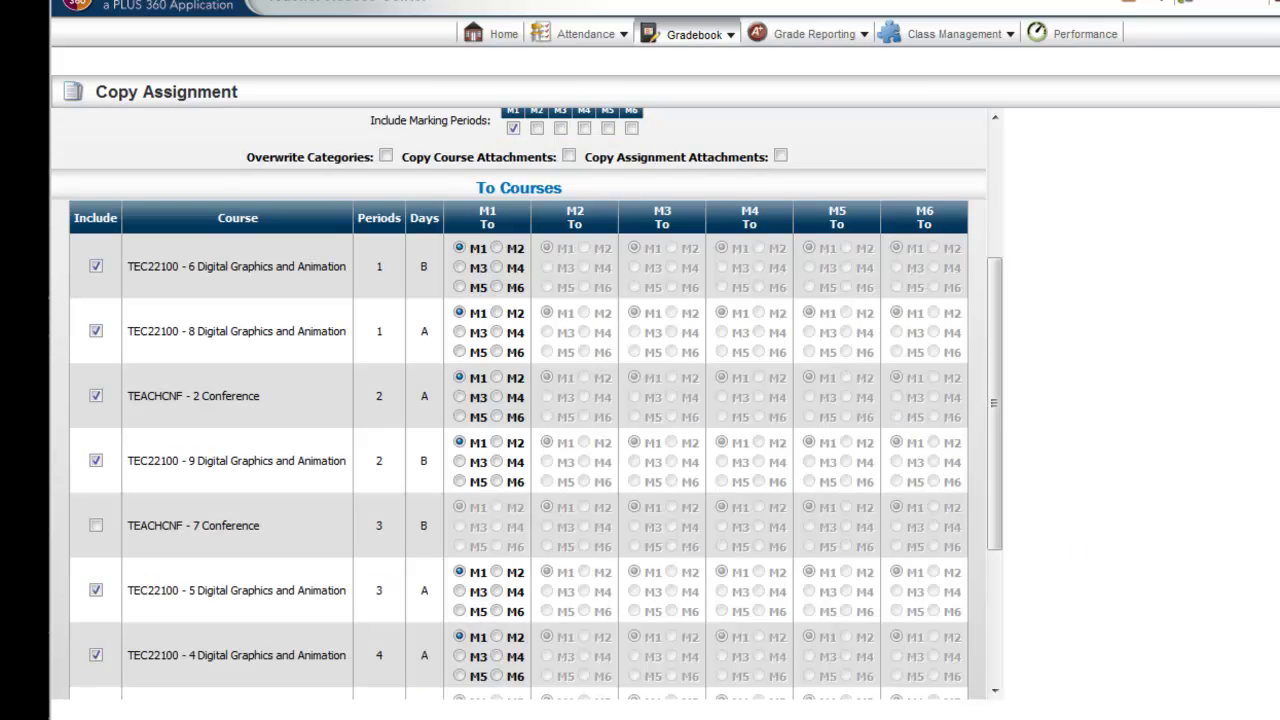
pyautogui.moveTo(997, 421); pyautogui.dragTo(971, 571)
pyautogui.click(96, 459)
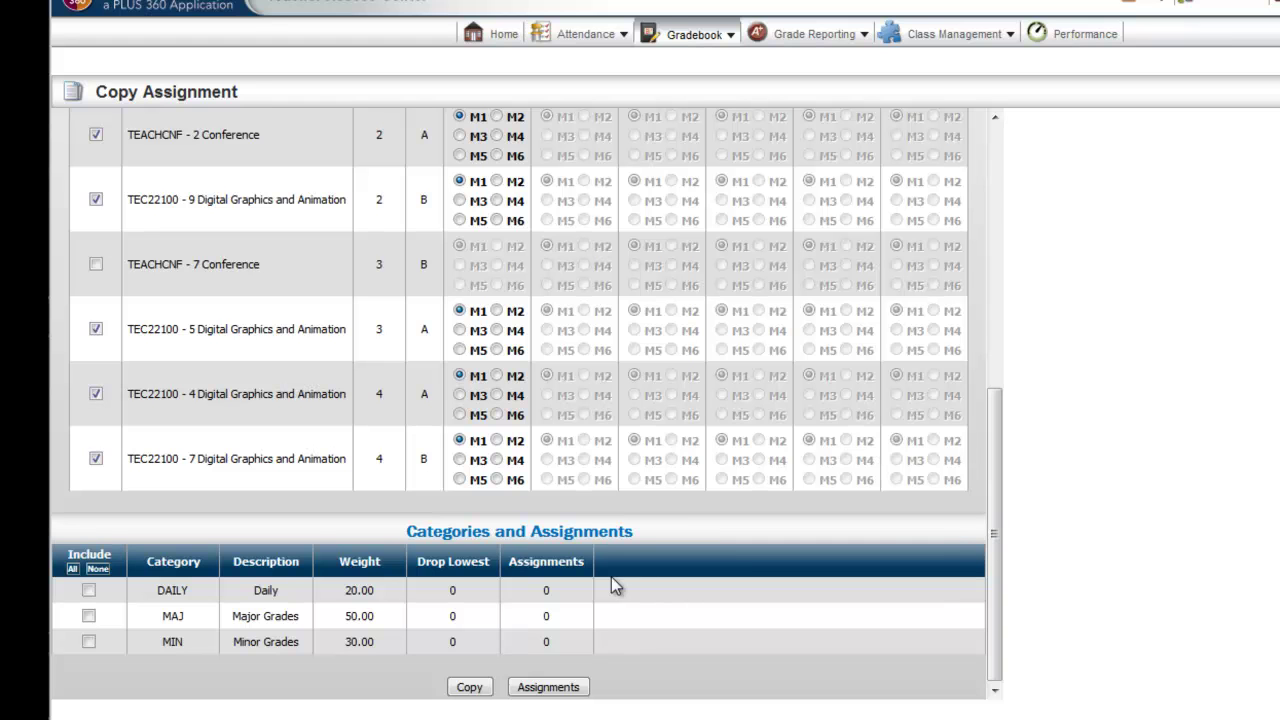
# Include the Daily and Major Grades categories, copy to the selected courses, and acknowledge the success message.
pyautogui.click(89, 592)
pyautogui.click(89, 616)
pyautogui.click(470, 688)
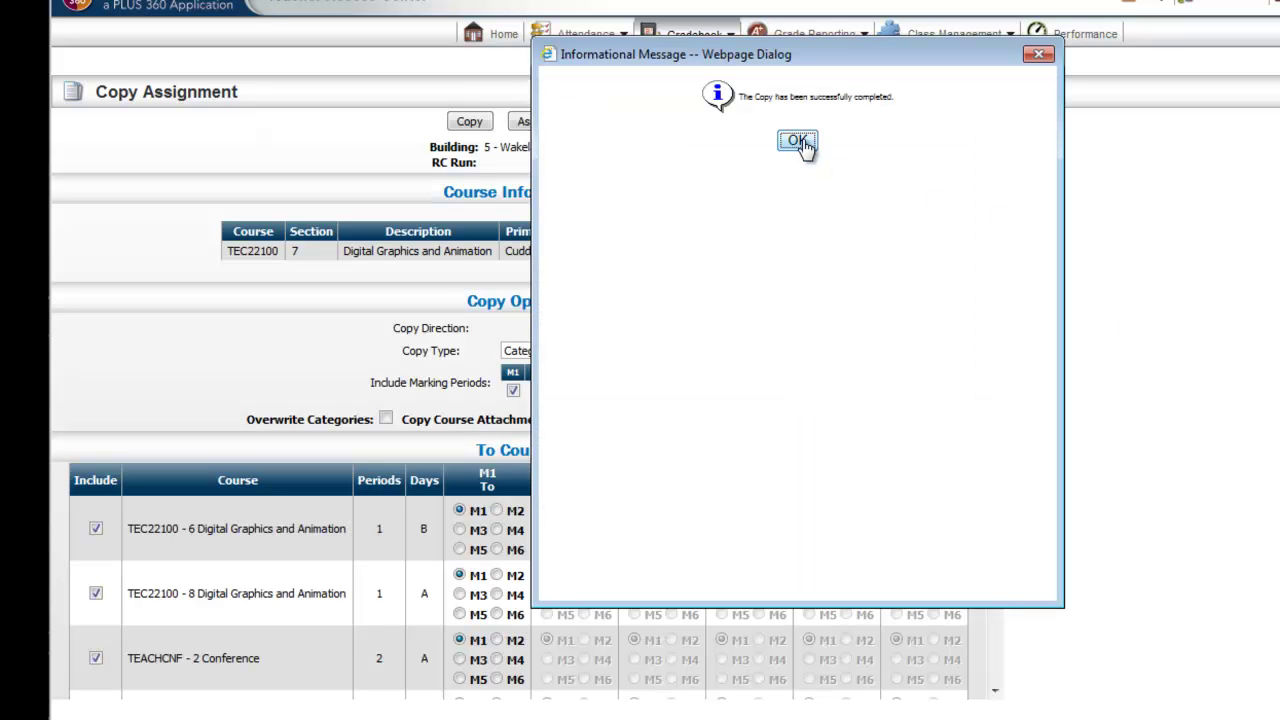
pyautogui.click(798, 141)
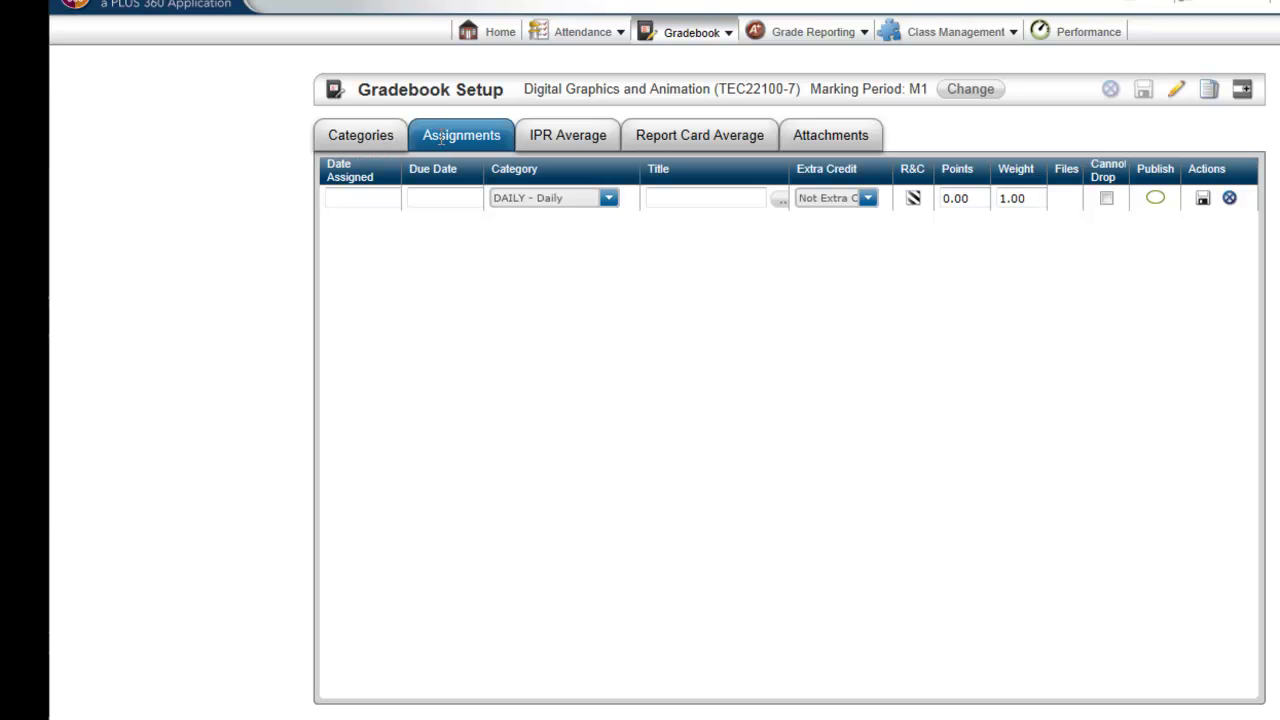
# Switch Gradebook Setup to class TEC22100-6 and display its Categories tab.
pyautogui.click(372, 135)
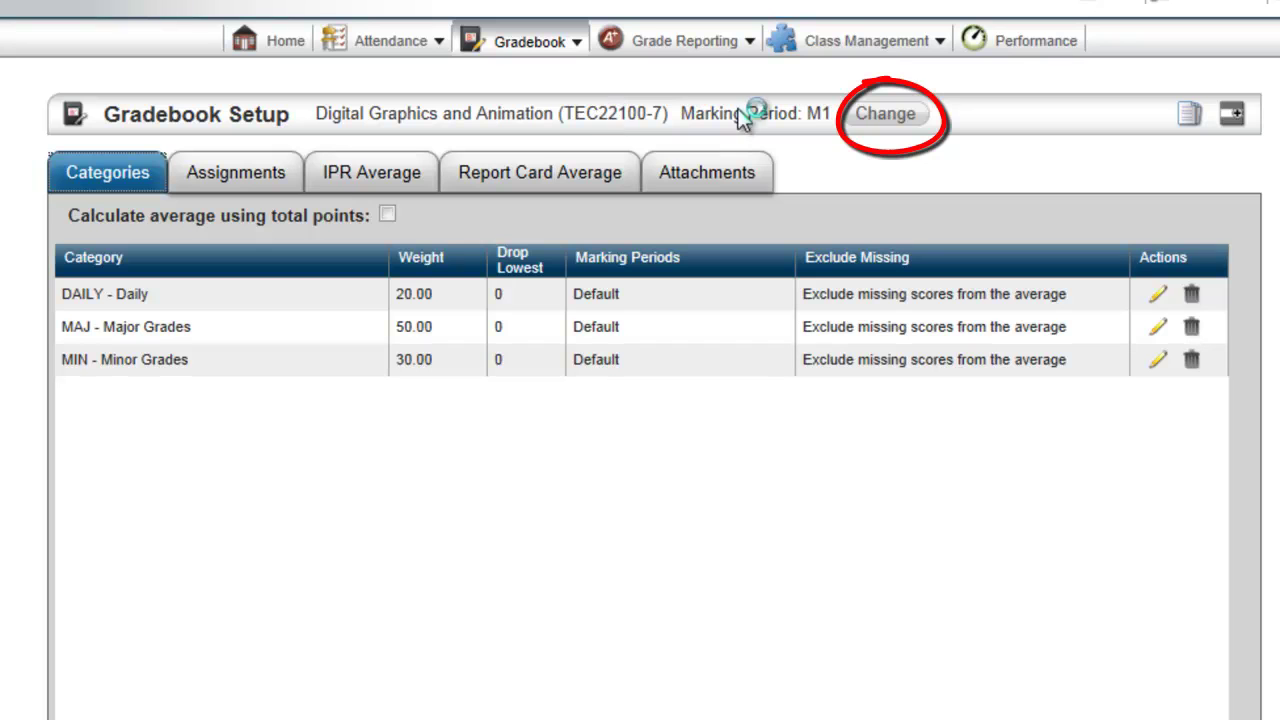
pyautogui.click(888, 118)
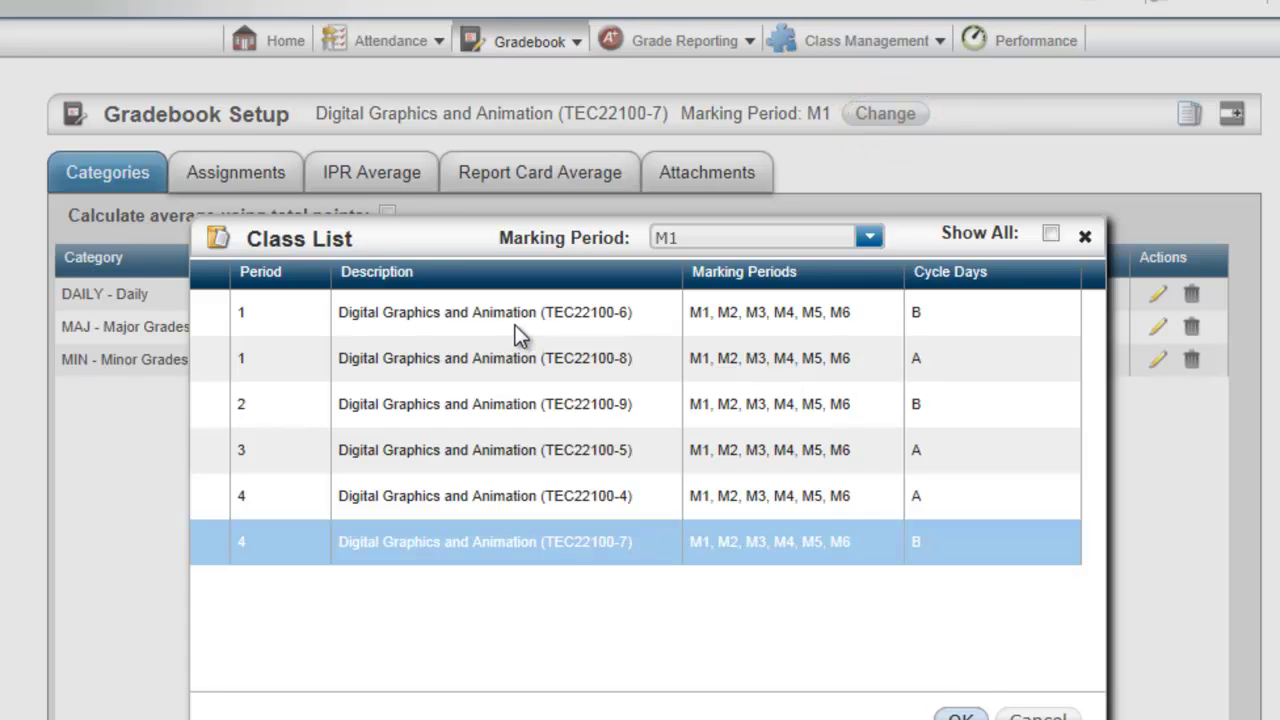
pyautogui.click(515, 325)
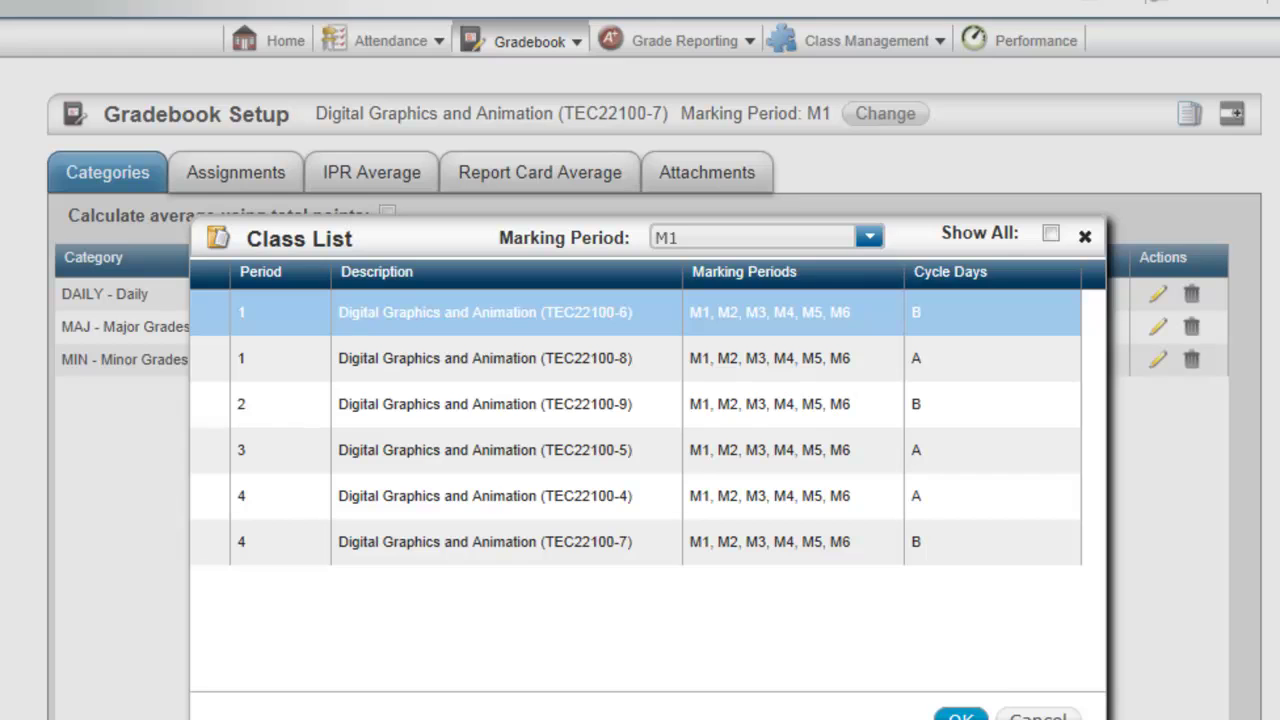
pyautogui.click(960, 716)
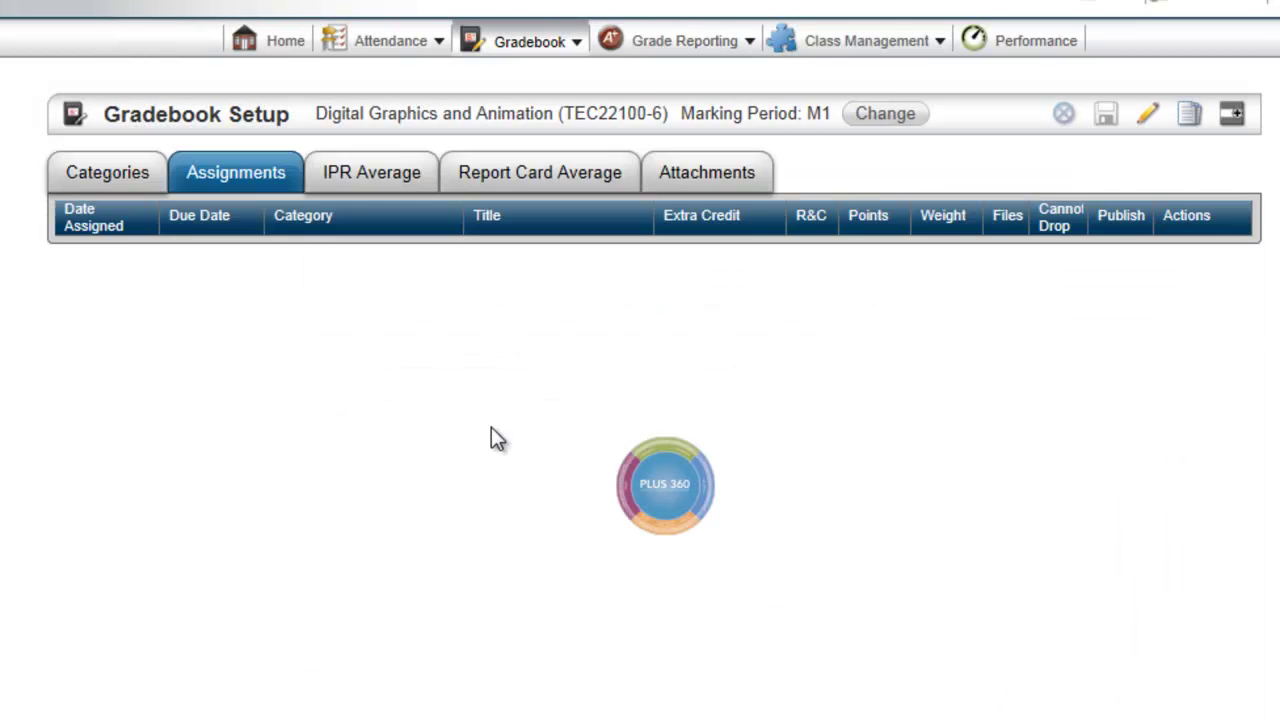
pyautogui.click(107, 176)
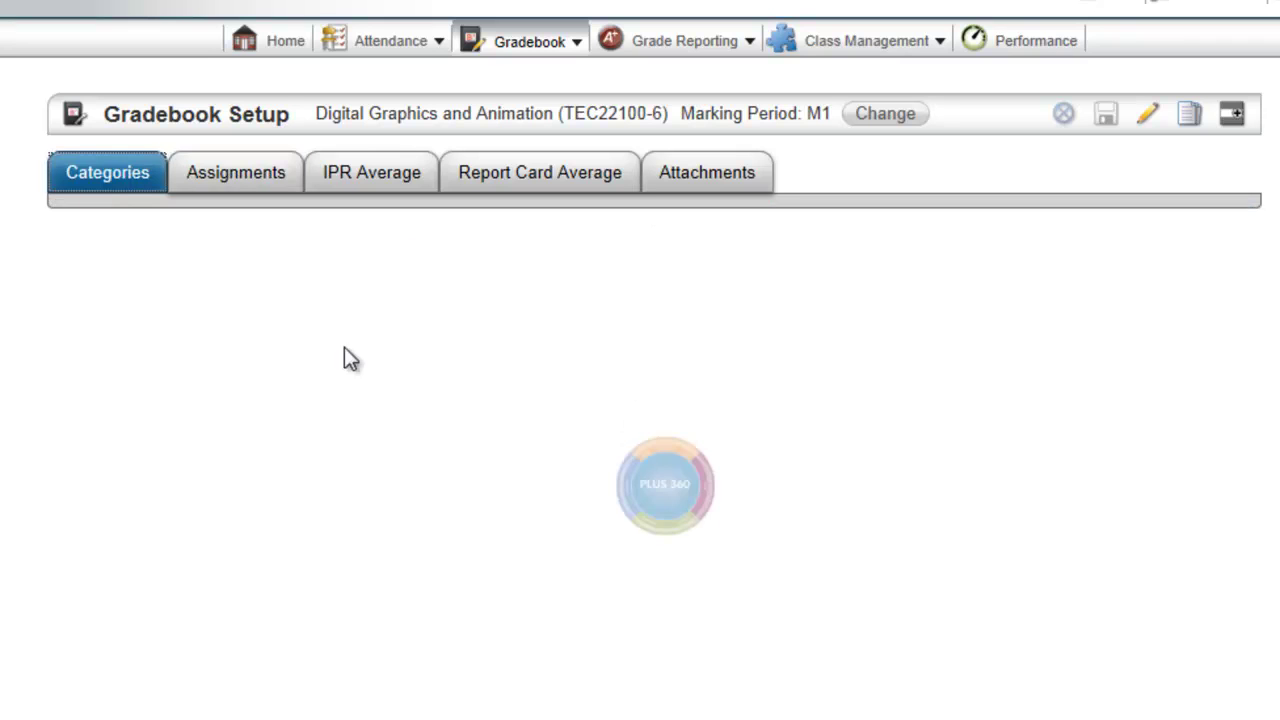